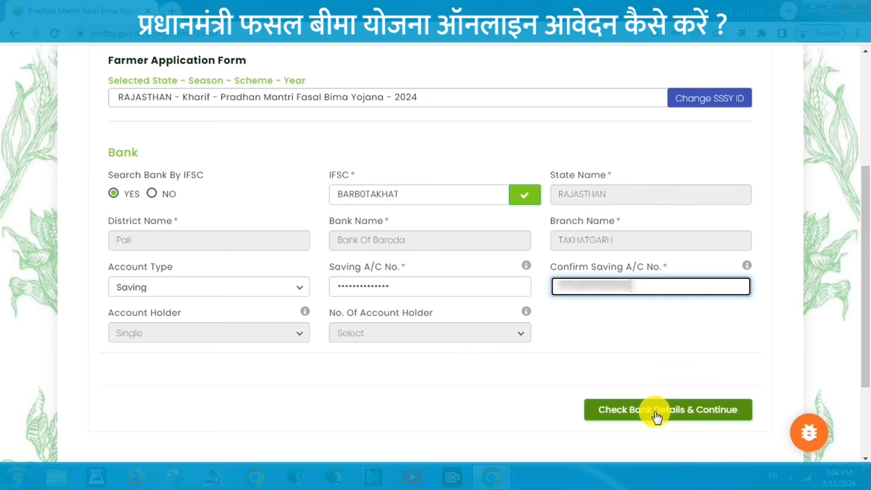
- Check the entered bank details to continue to the farmer details, and verify the farmer's Aadhaar number
left_click(657, 413)
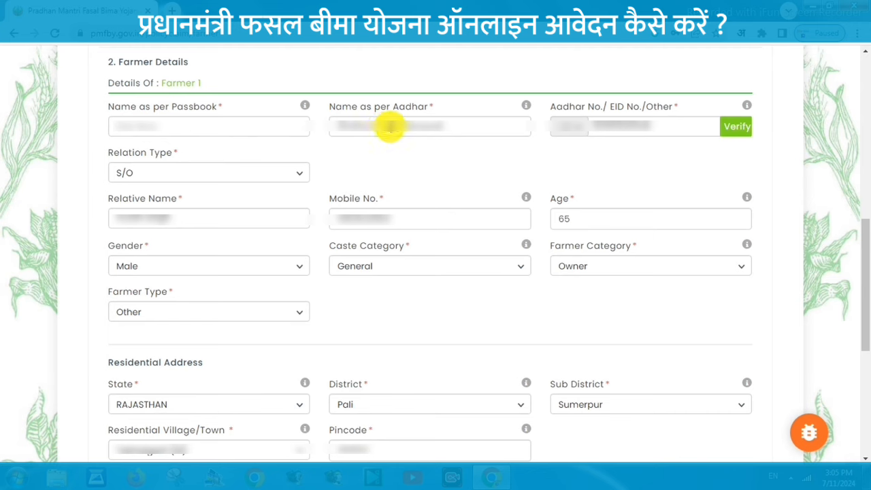
left_click(736, 128)
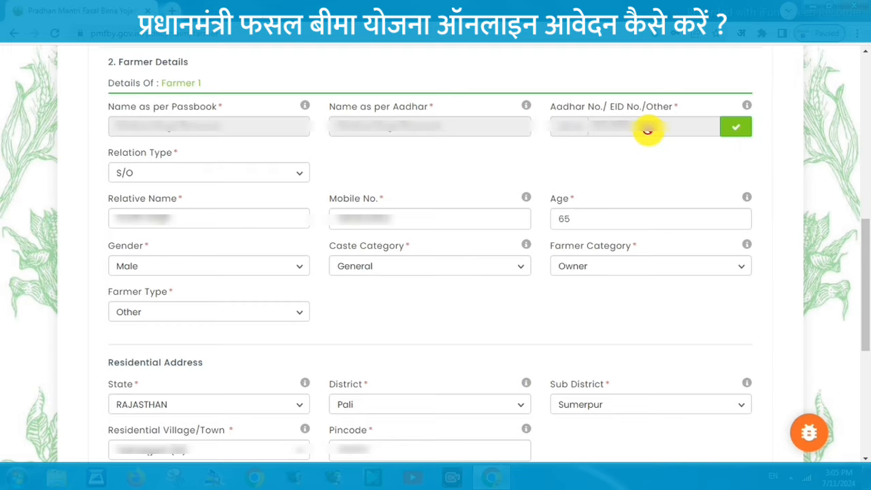
- Set the farmer's relation type to S/O, fill in the relative's name and mobile number, and set the age to 65
left_click(160, 176)
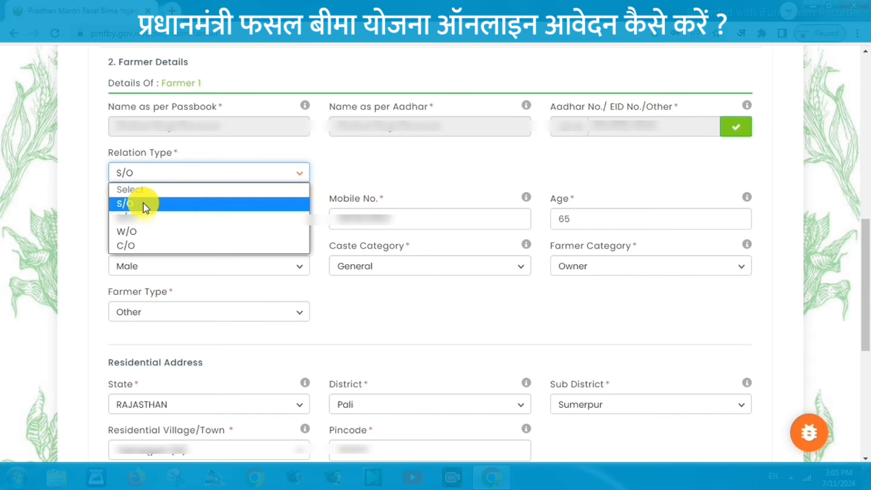
left_click(138, 208)
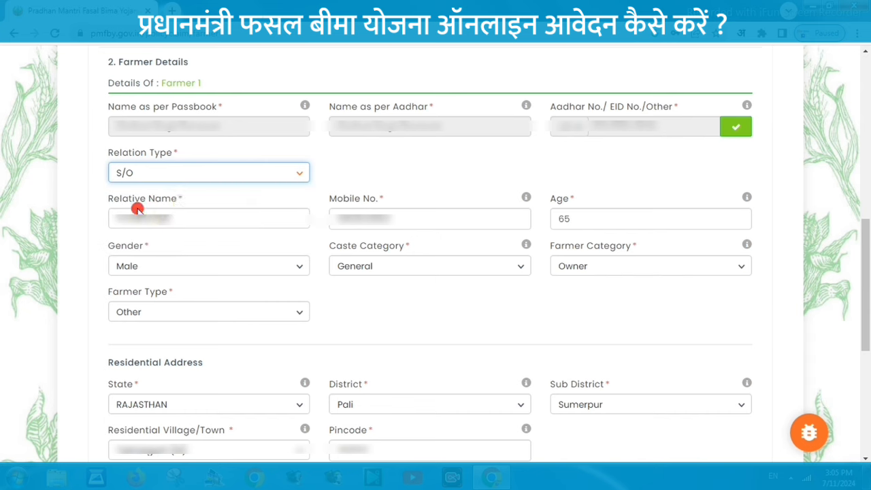
left_click(358, 180)
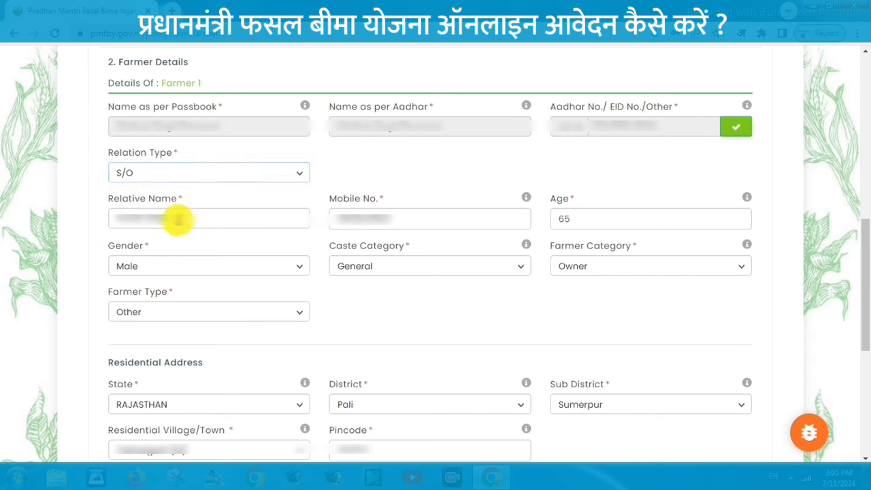
left_click(177, 219)
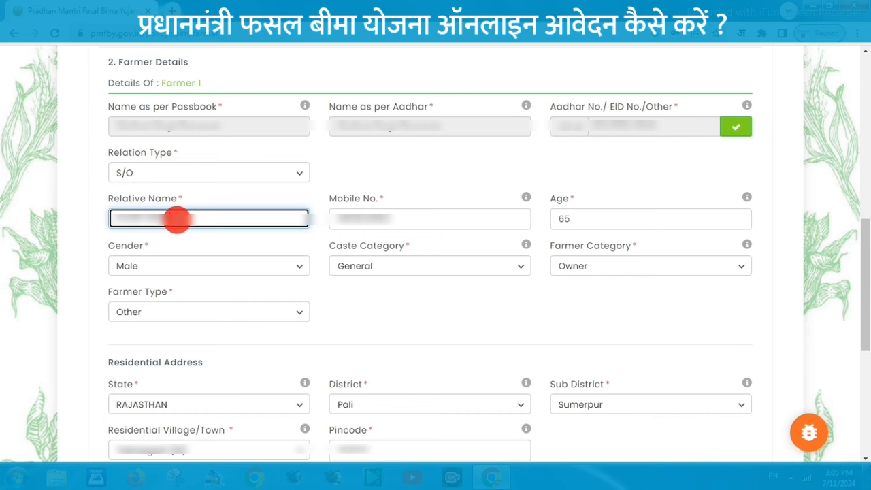
left_click(396, 217)
left_click(573, 216)
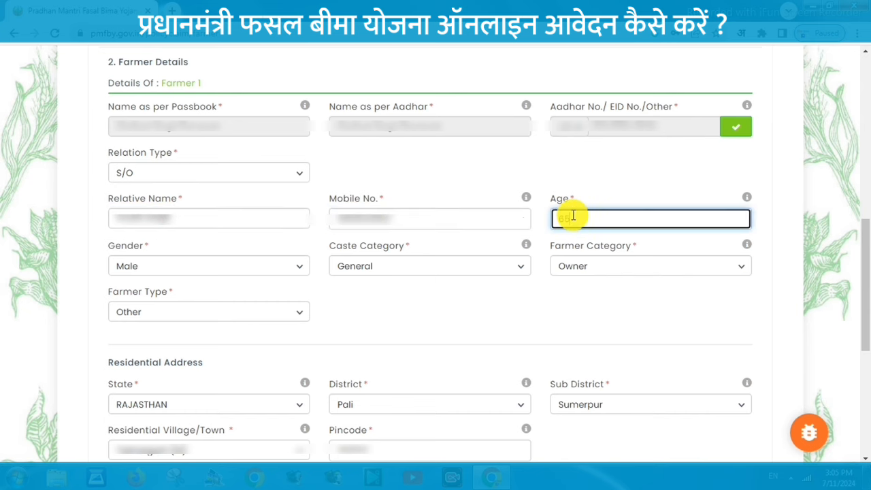
type("65")
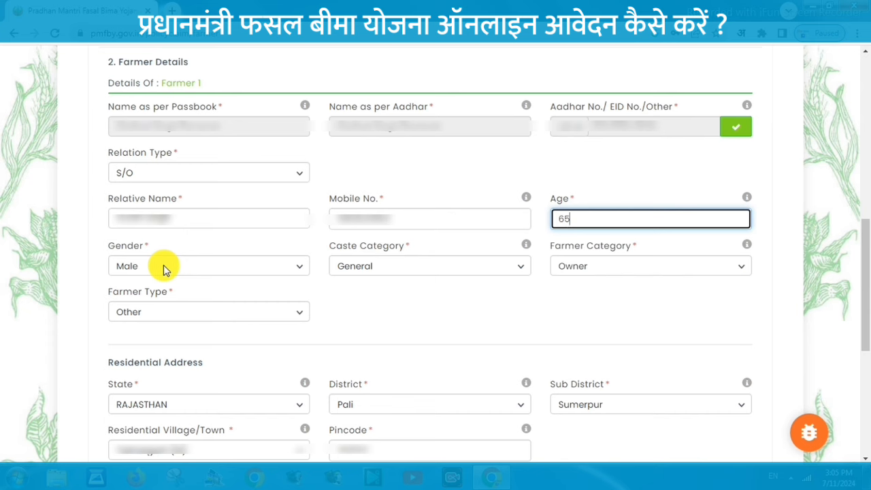
- Set the farmer's caste category to General, farmer category to Owner and farmer type to Other
left_click(407, 267)
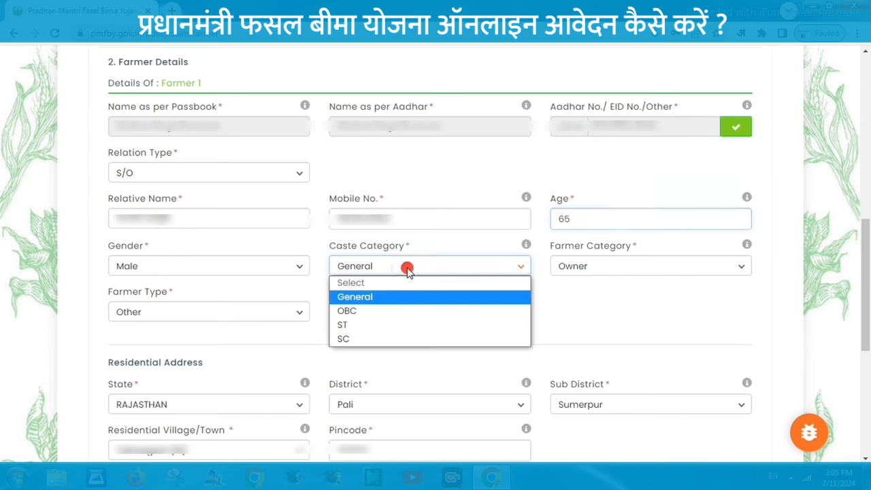
left_click(365, 297)
left_click(562, 267)
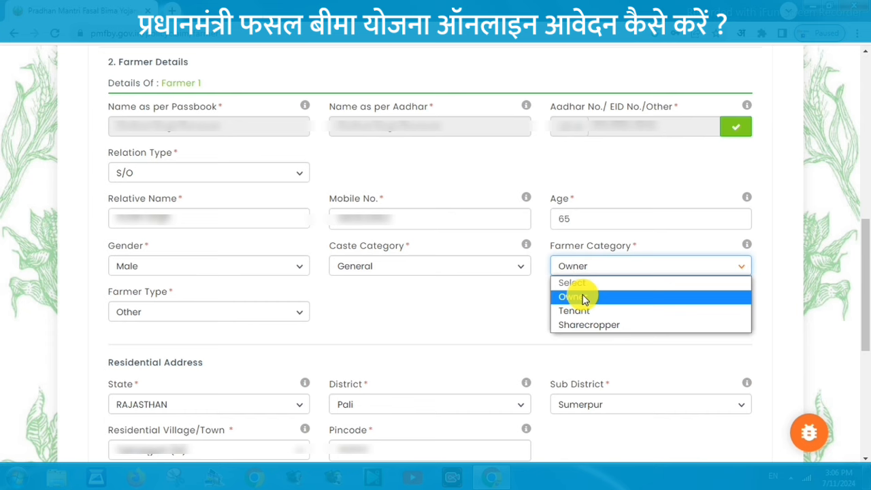
left_click(579, 297)
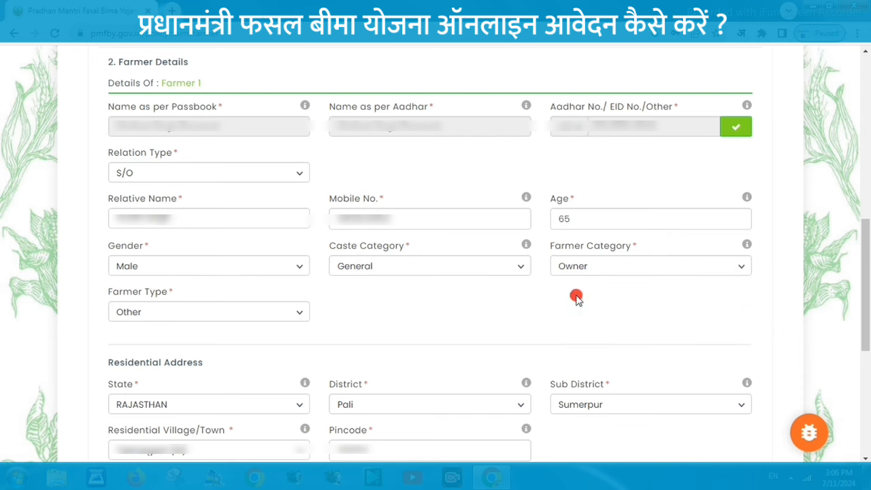
left_click(261, 314)
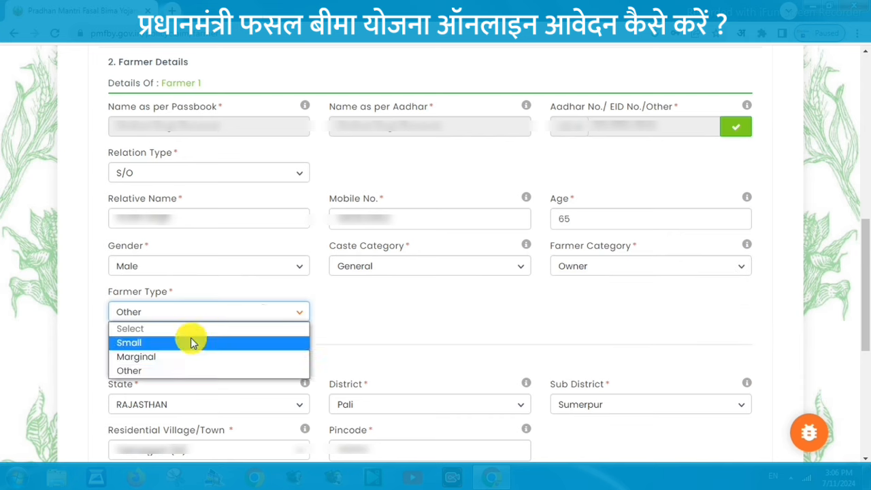
left_click(174, 371)
- Declare a nominee now with name, address, age 32 and relationship S/O, and save the farmer details to continue
scroll(202, 350, "down", 4)
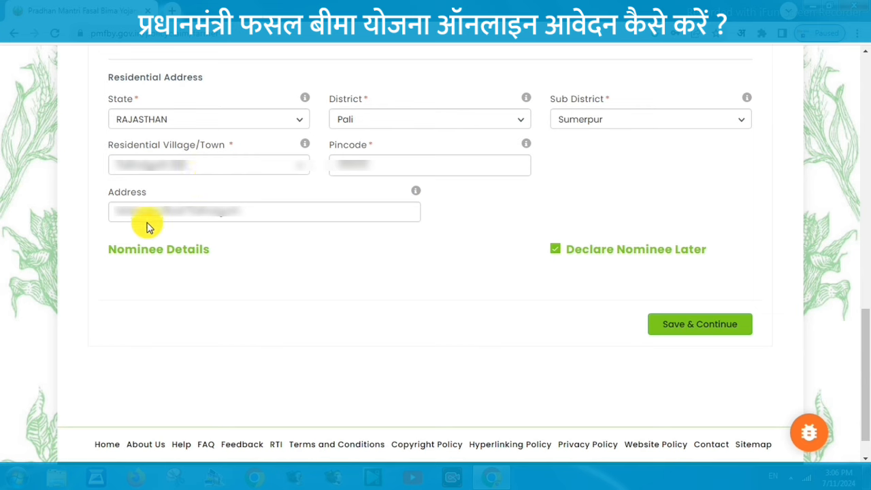
left_click(555, 249)
left_click(245, 320)
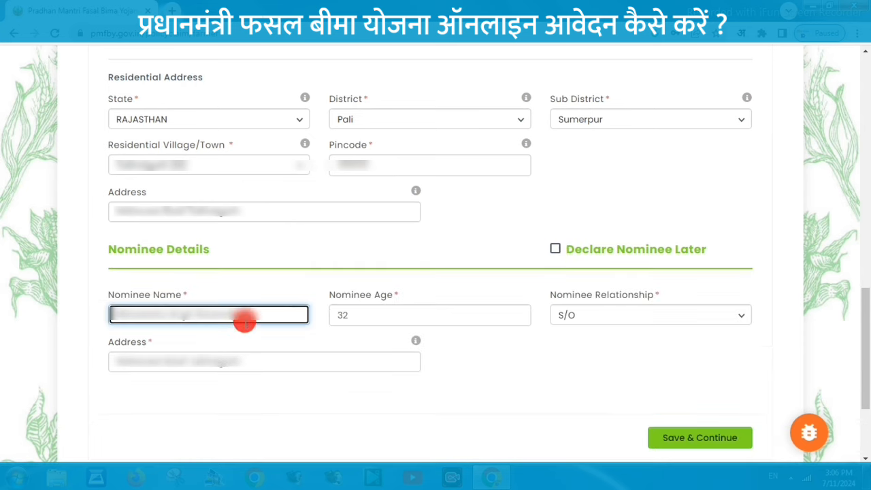
left_click(366, 314)
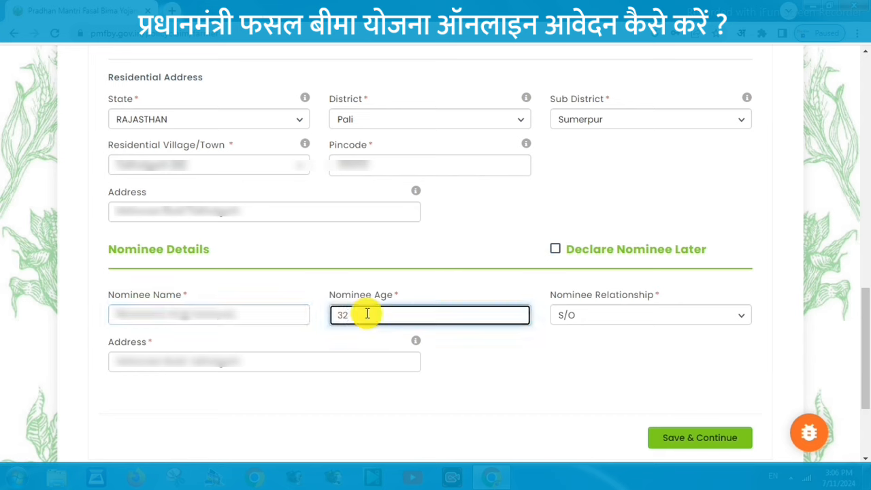
left_click(589, 315)
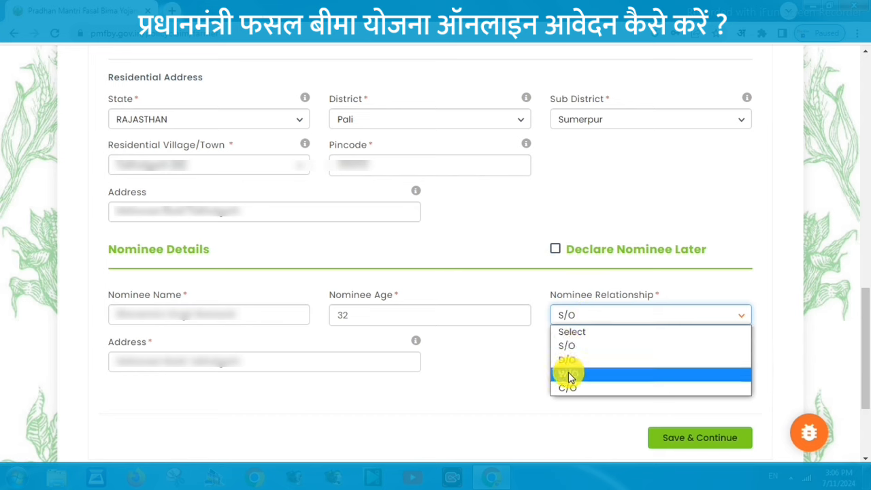
left_click(568, 346)
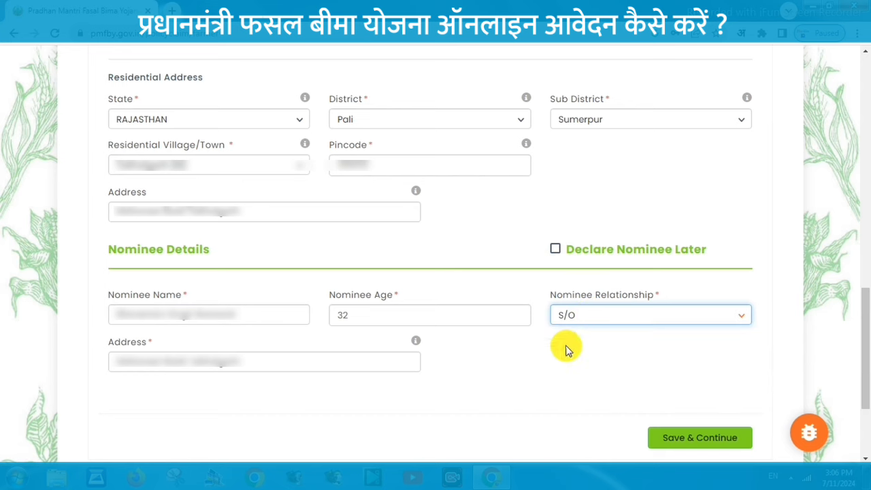
left_click(121, 365)
left_click(438, 382)
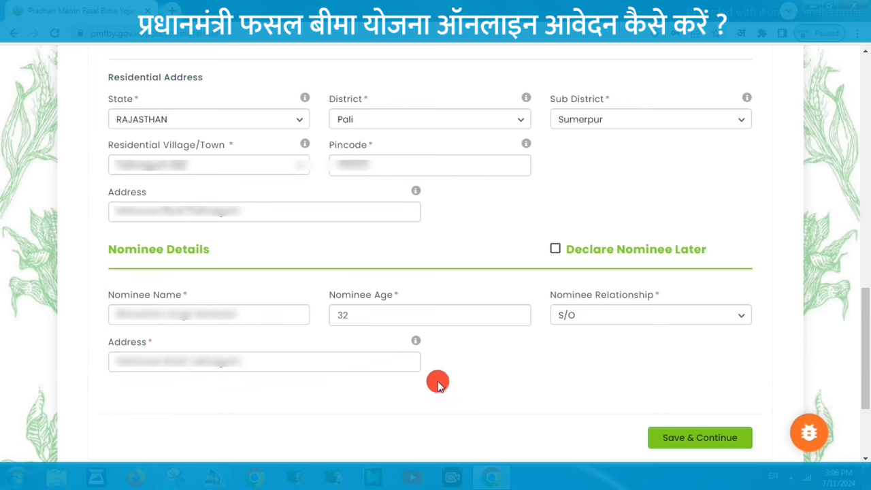
left_click(700, 438)
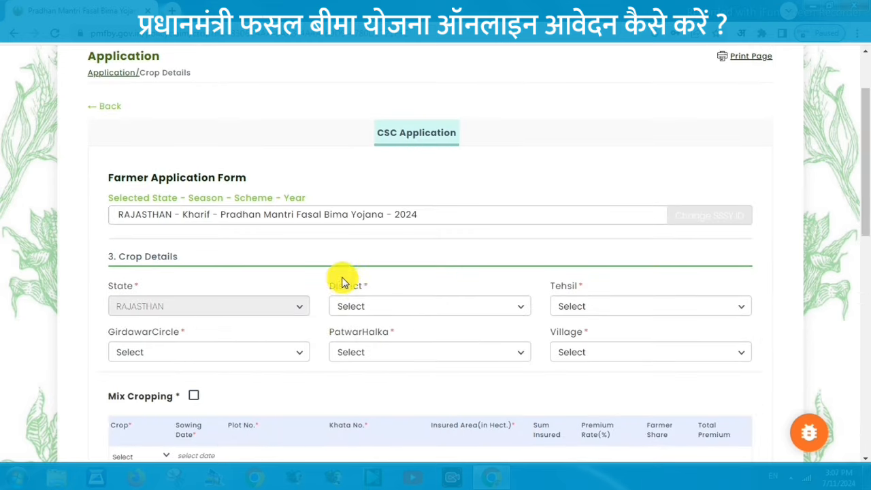
- Set the crop location to district Pali, tehsil Sumerpur, Girdawar circle SANDERAO, PatwarHalka Sanderav II and village Sanderao II
left_click(457, 310)
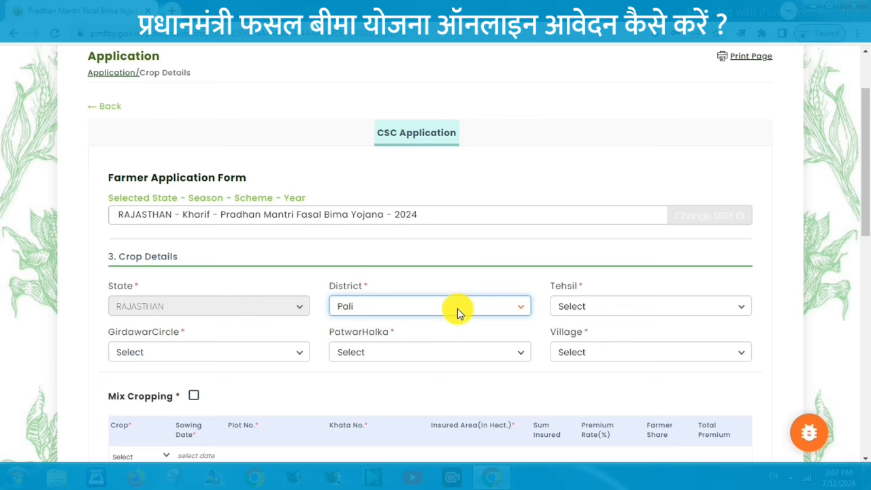
left_click(609, 307)
left_click(599, 288)
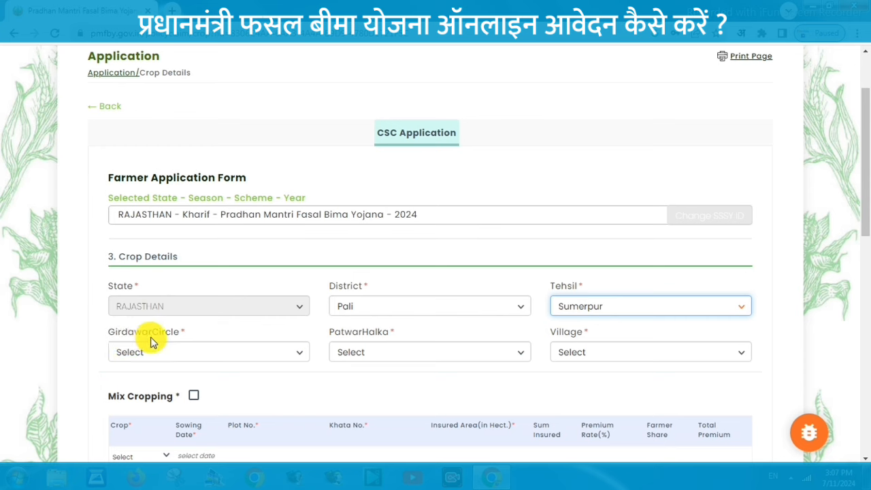
left_click(179, 352)
left_click(136, 304)
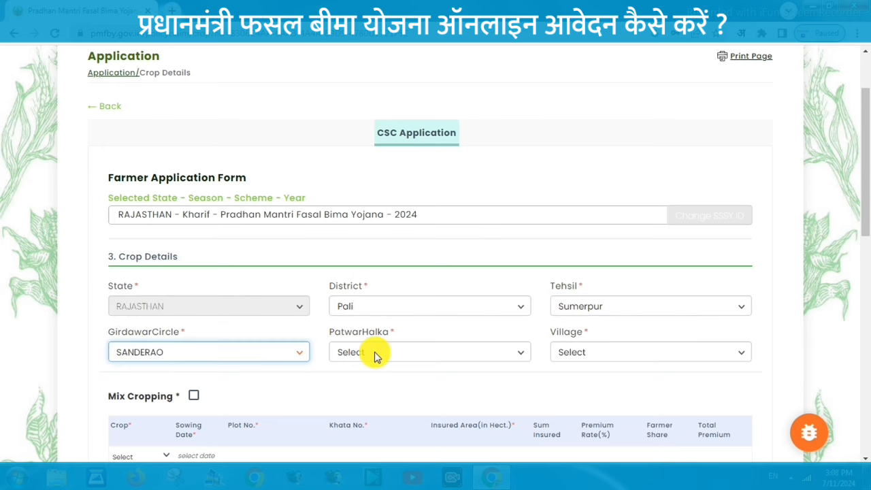
left_click(375, 352)
left_click(362, 411)
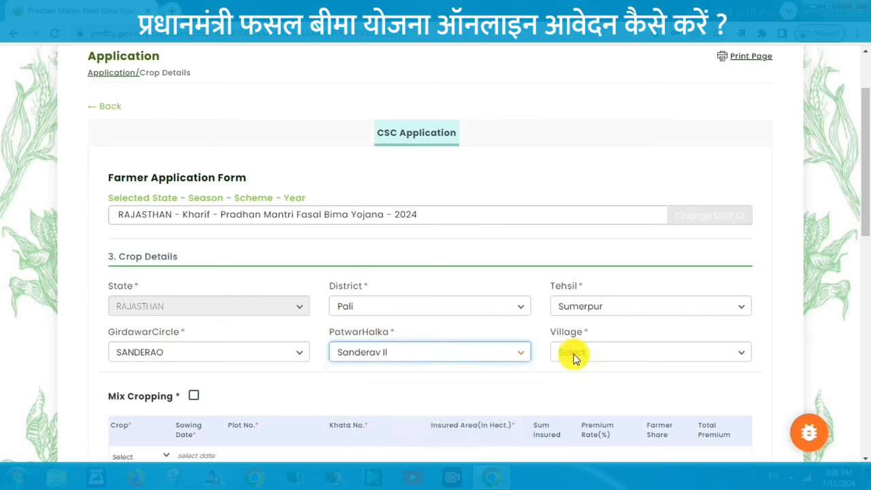
left_click(574, 354)
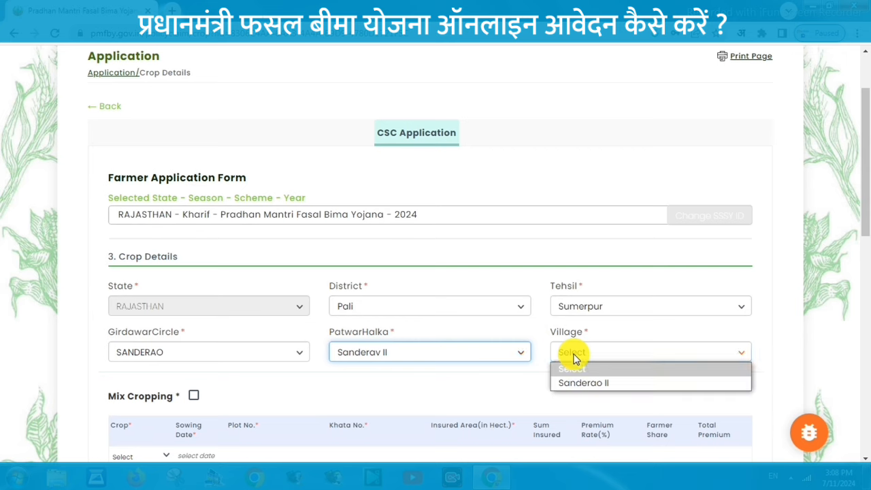
left_click(602, 384)
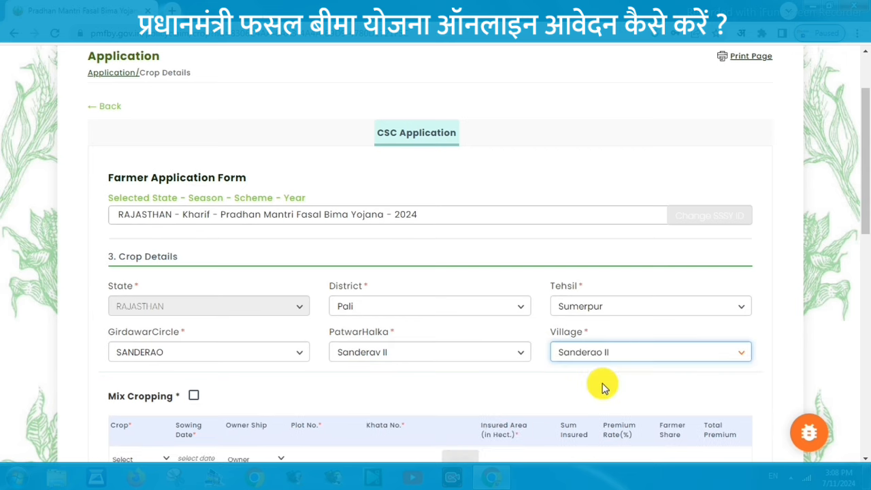
- Enable mix cropping and choose Green Gram (Moong) and Guar as the crops
scroll(602, 386, "down", 5)
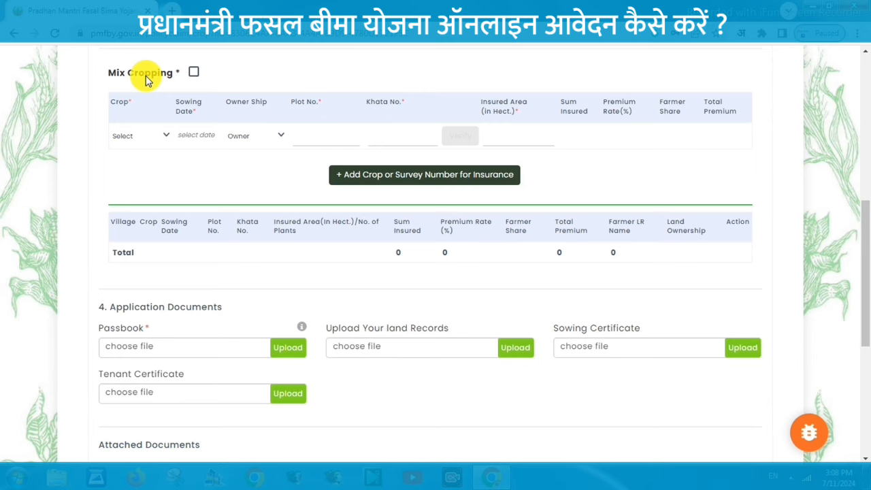
left_click(194, 73)
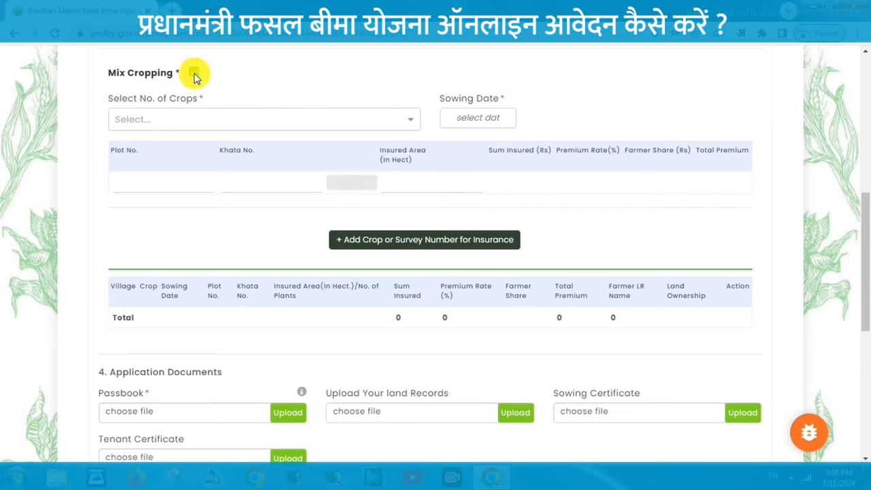
left_click(159, 118)
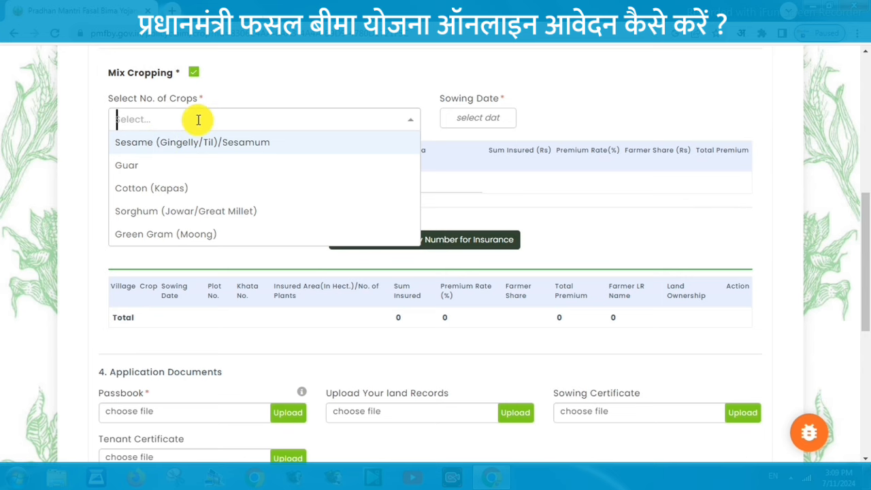
left_click(200, 235)
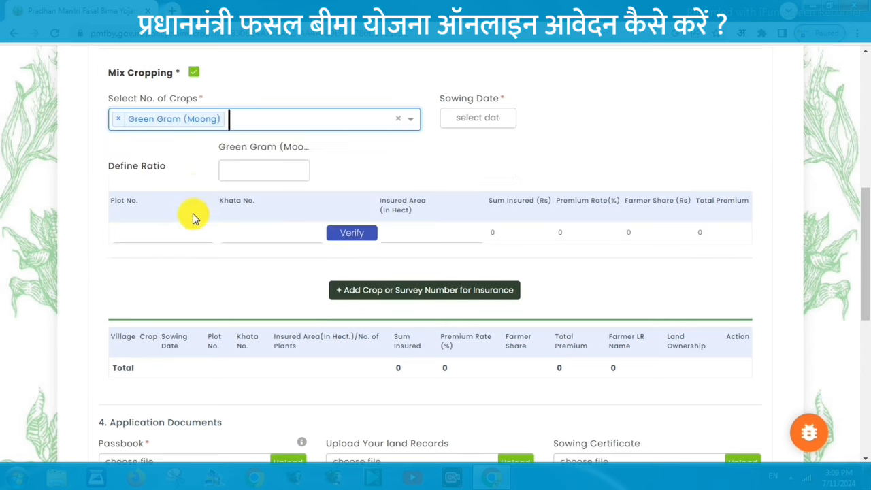
left_click(240, 124)
left_click(195, 164)
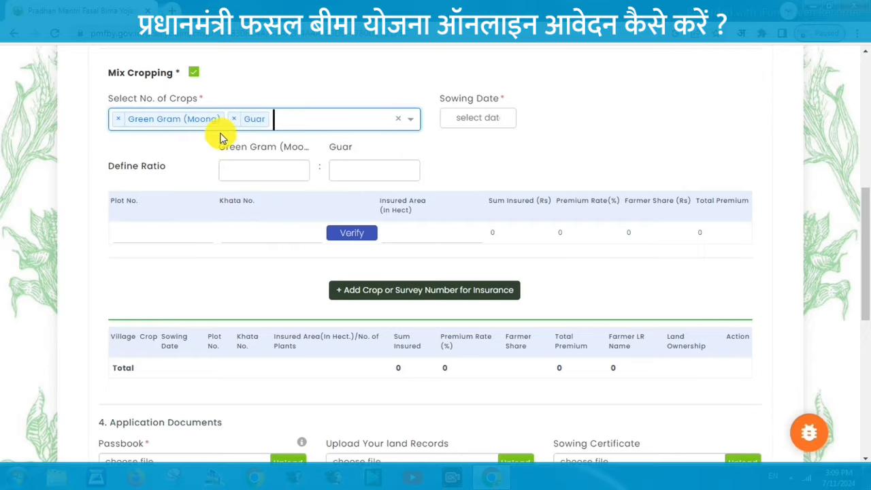
- Set the mixed crops' sowing date to 6 July 2024 and define the Green Gram to Guar ratio as 50:50
left_click(480, 118)
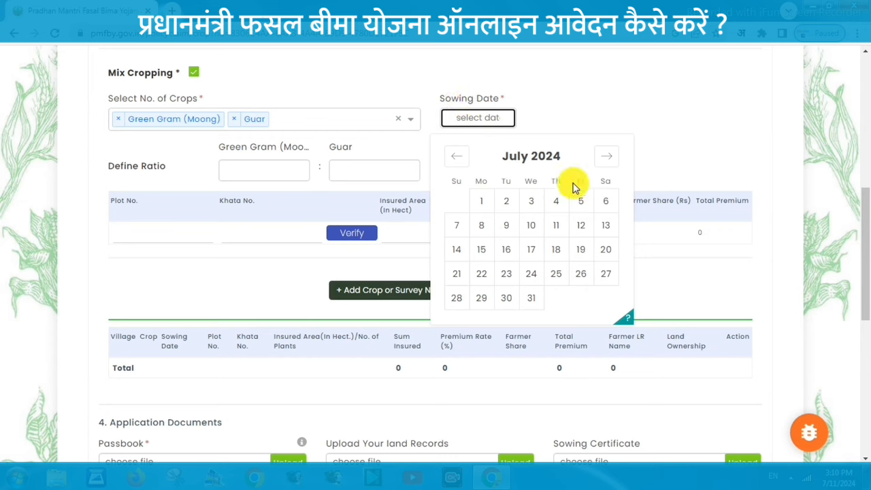
left_click(606, 202)
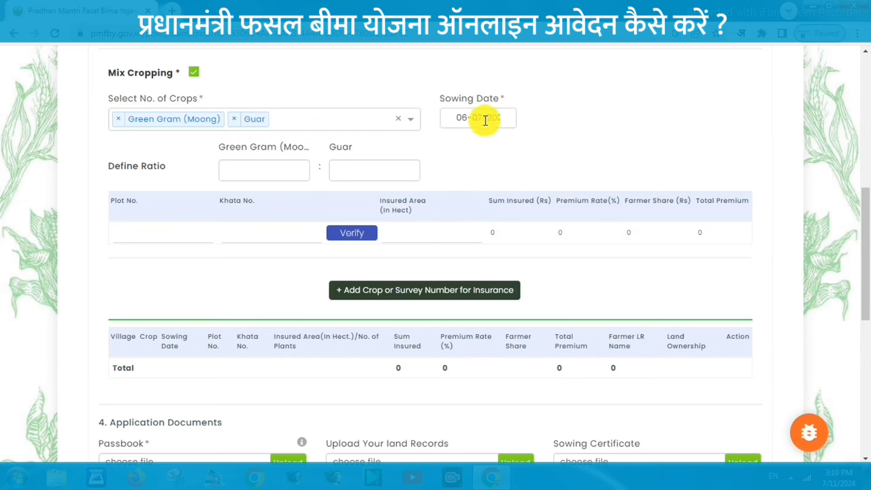
left_click(238, 164)
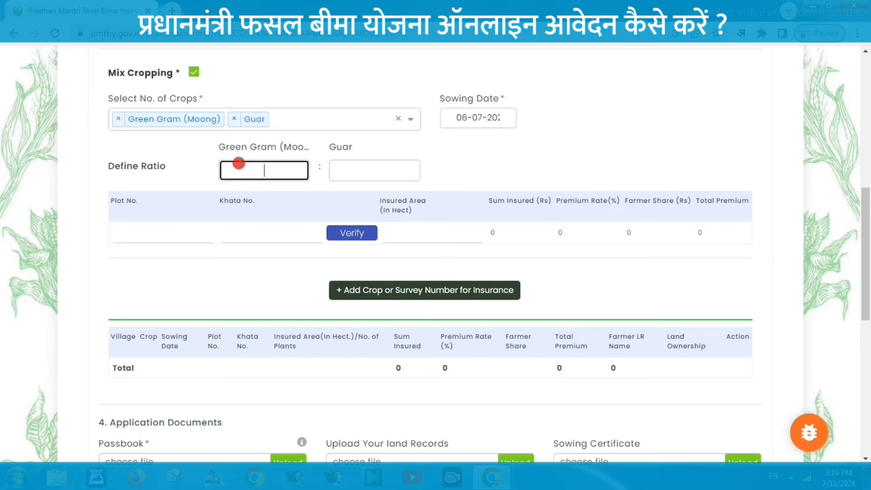
type("50")
left_click(356, 176)
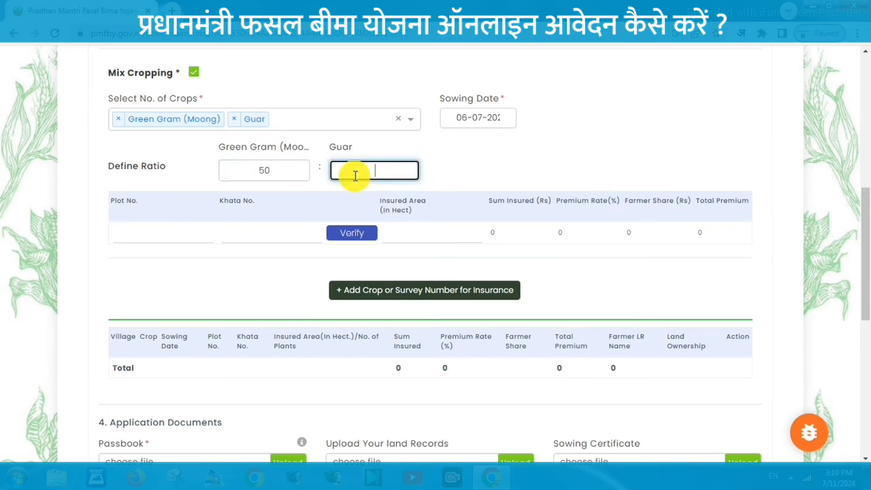
type("50")
left_click(458, 162)
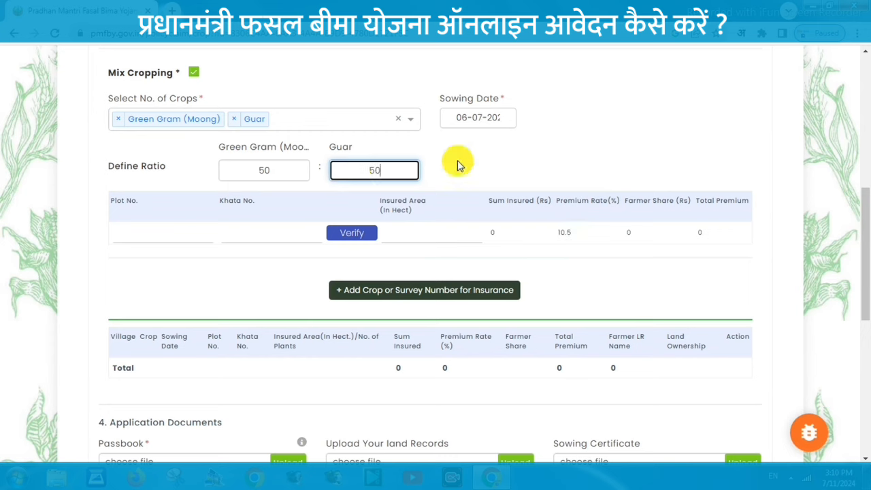
- Enter the plot number and khata number for the mixed-crop land
left_click(457, 164)
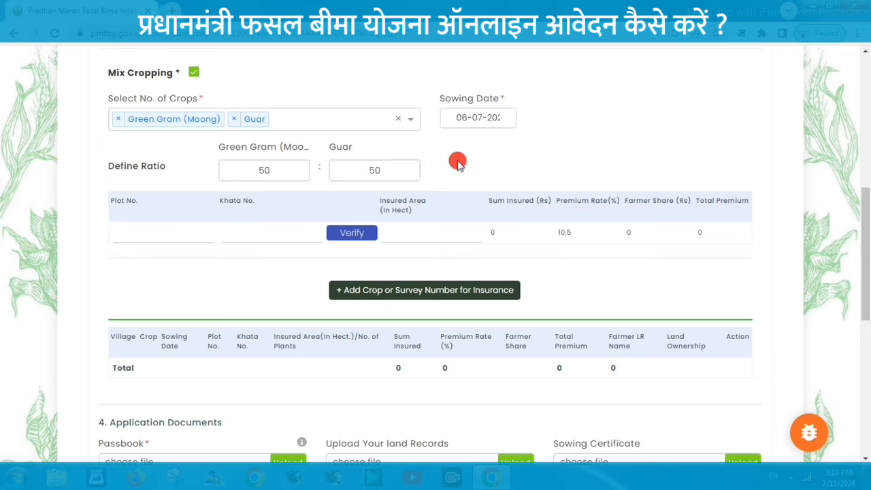
left_click(139, 234)
type("2")
left_click(252, 231)
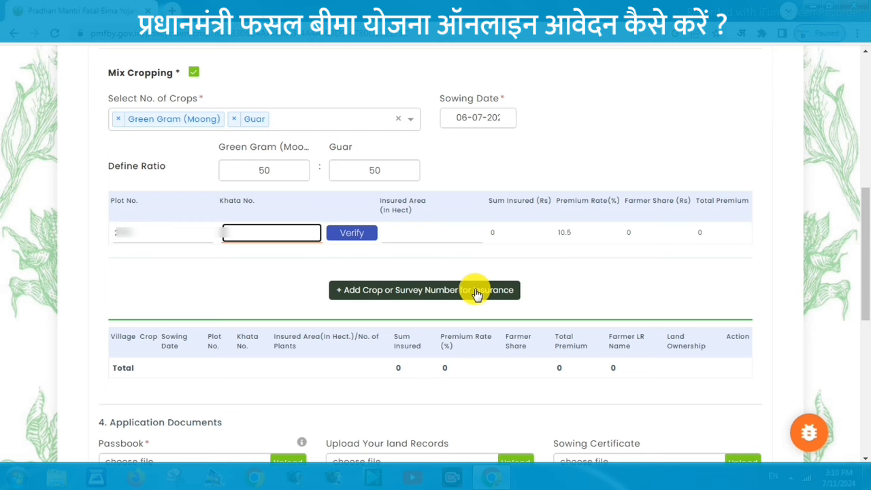
- Turn off mix cropping and define a single Green Gram (Moong) crop with sowing date 6 July 2024 and ownership Owner
left_click(194, 72)
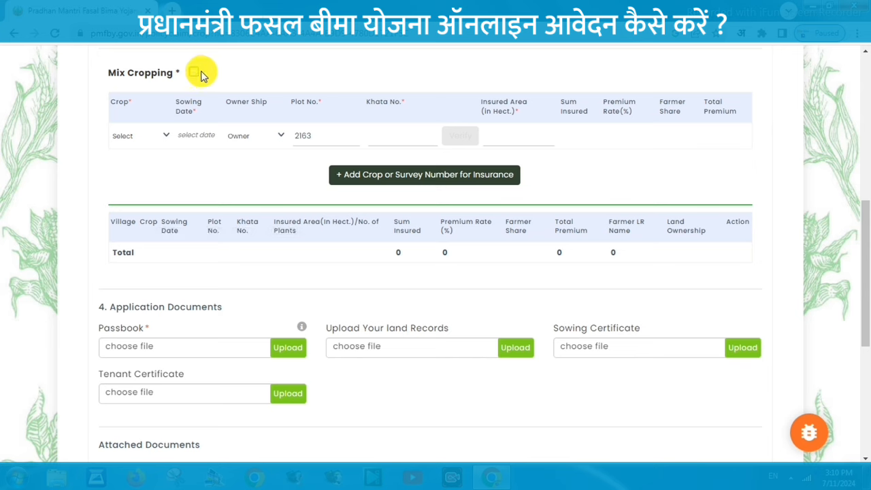
left_click(155, 140)
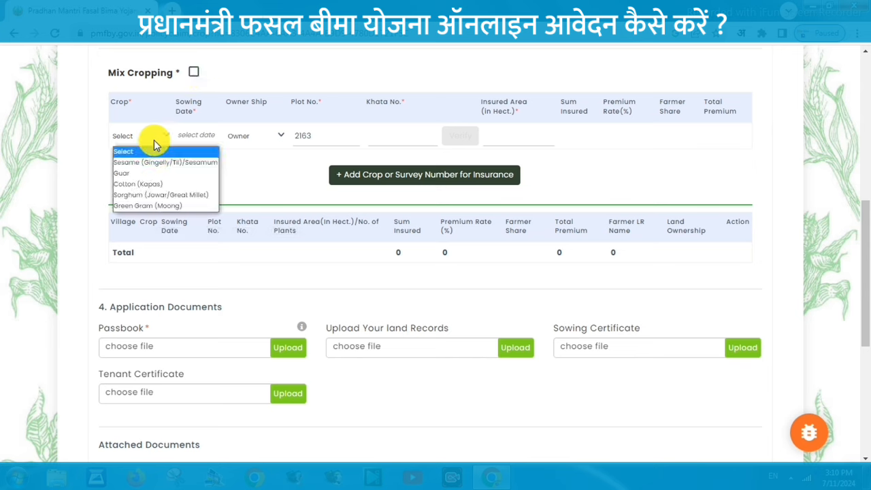
left_click(161, 208)
left_click(195, 134)
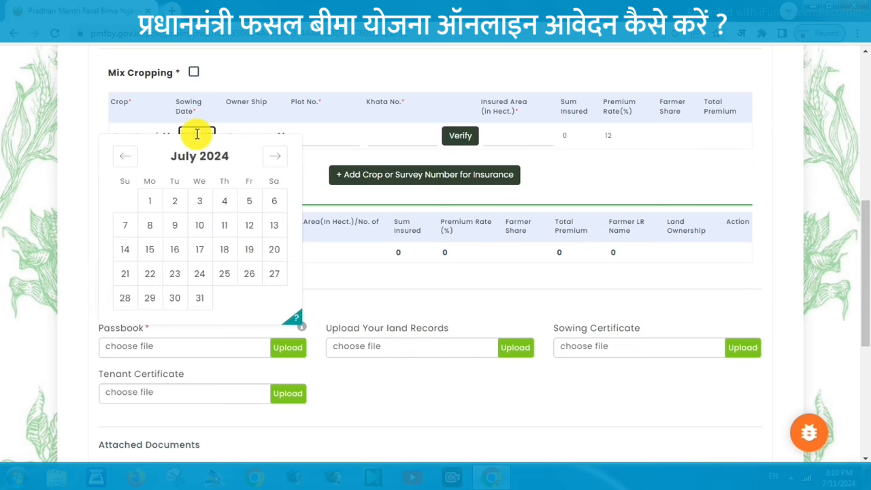
left_click(272, 203)
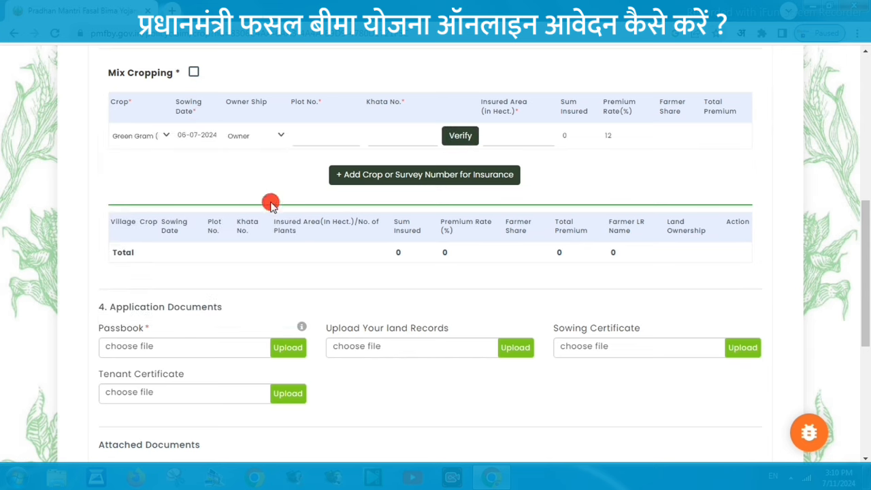
left_click(254, 137)
left_click(240, 162)
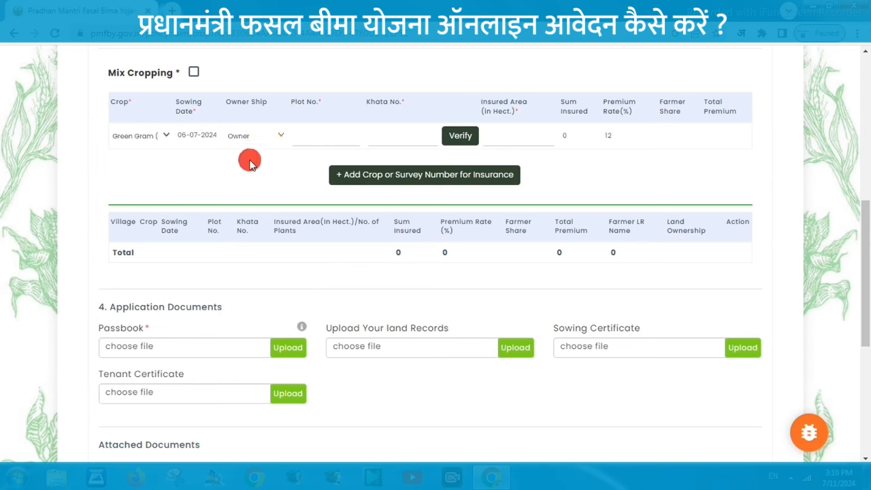
- Verify the plot and khata numbers against the farmer's land record and add the crop for insurance
left_click(311, 137)
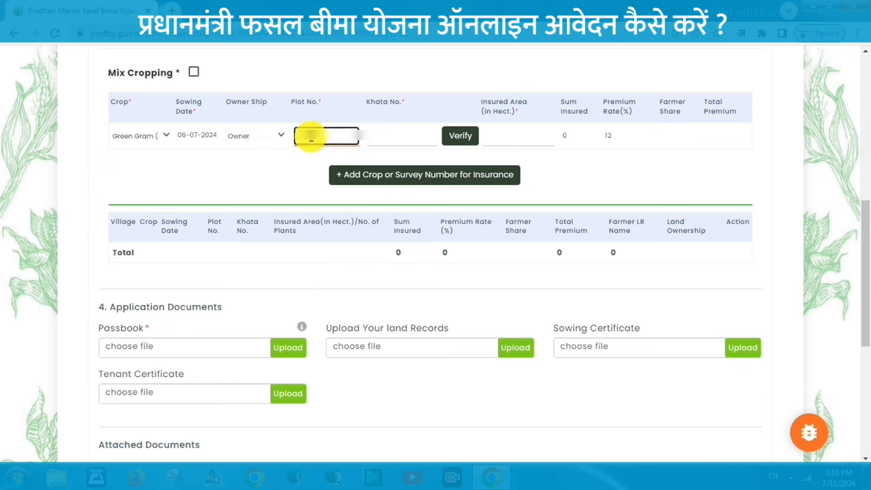
left_click(397, 133)
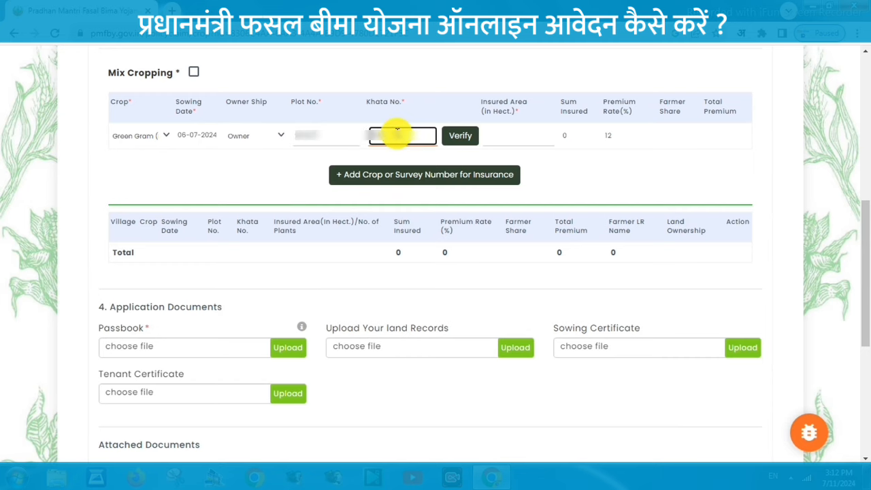
left_click(466, 139)
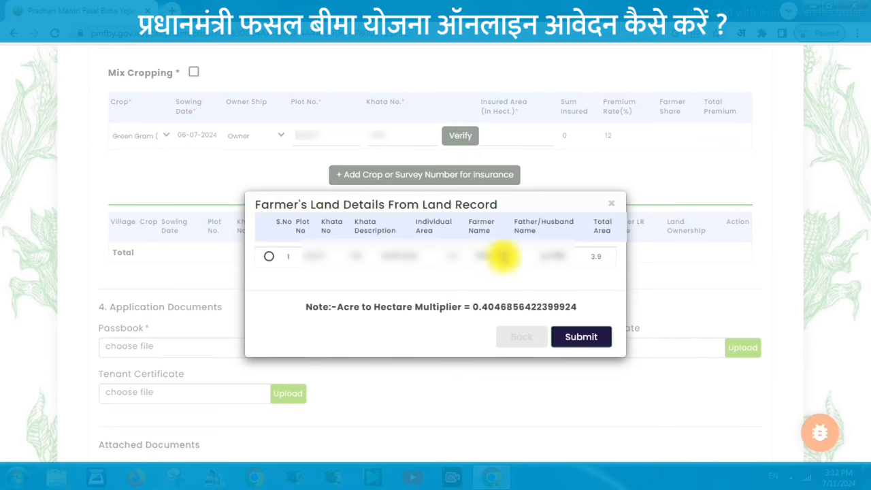
left_click(270, 258)
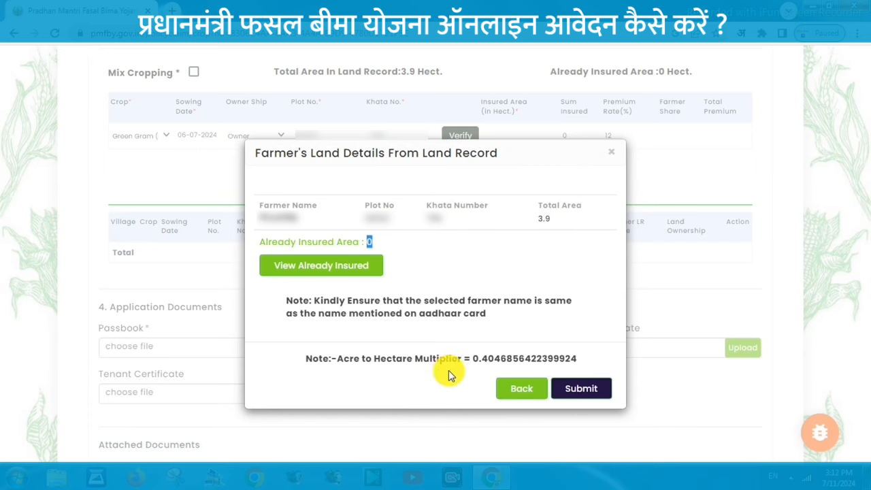
left_click(581, 389)
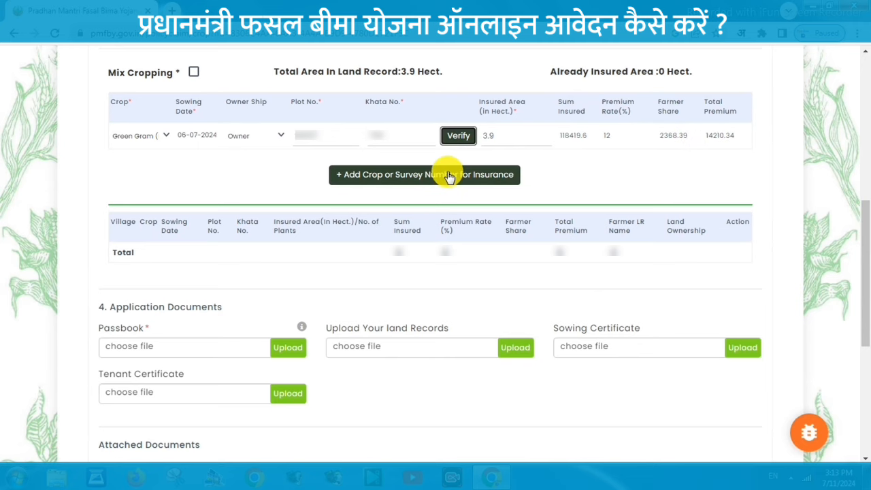
left_click(417, 174)
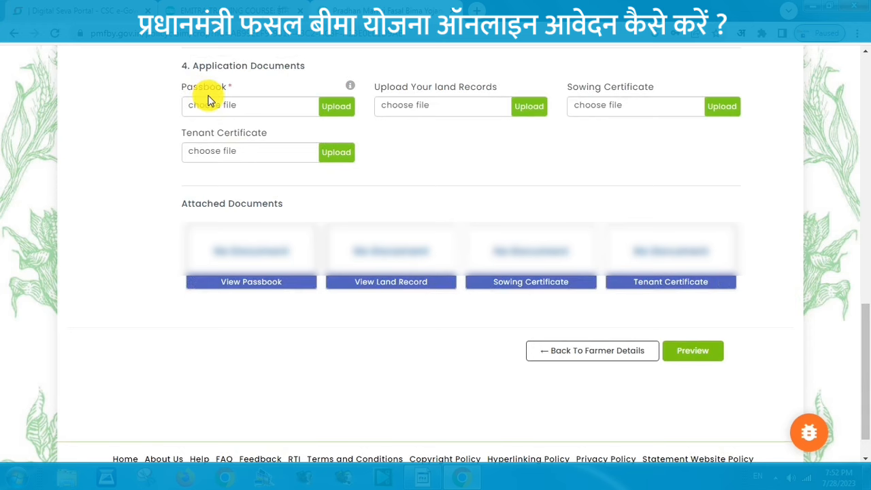
- Upload the file bank from the Pictures library as the passbook document
left_click(209, 102)
left_click(139, 107)
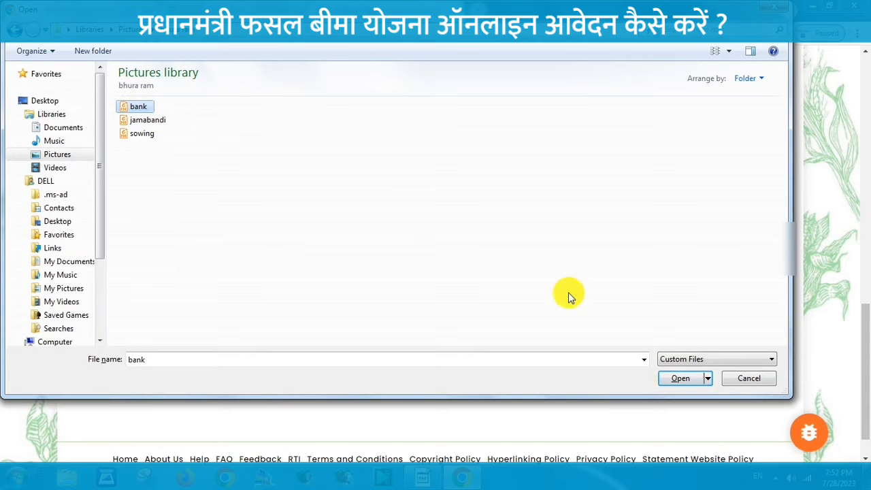
left_click(680, 379)
left_click(336, 107)
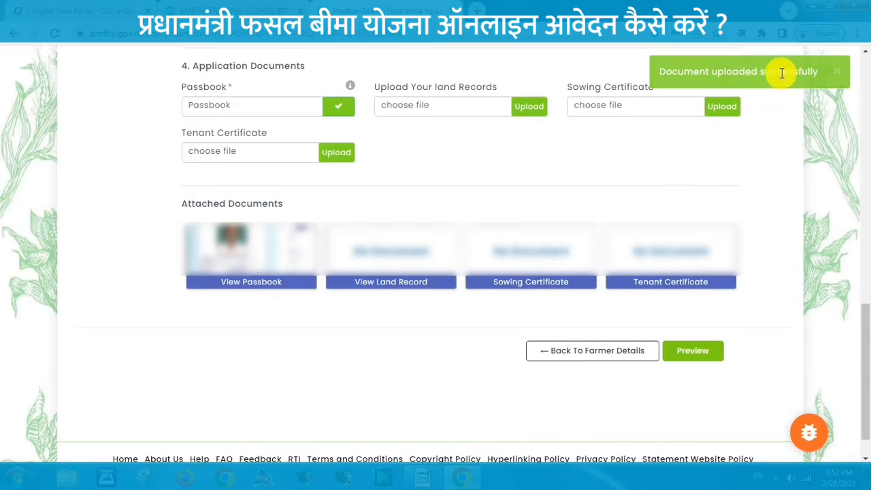
- Upload the file jamabandi as the land records document
left_click(418, 105)
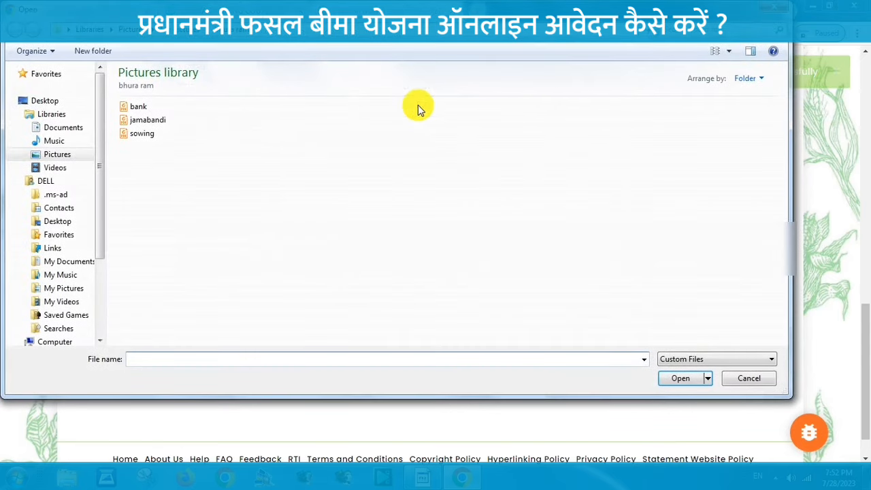
left_click(157, 121)
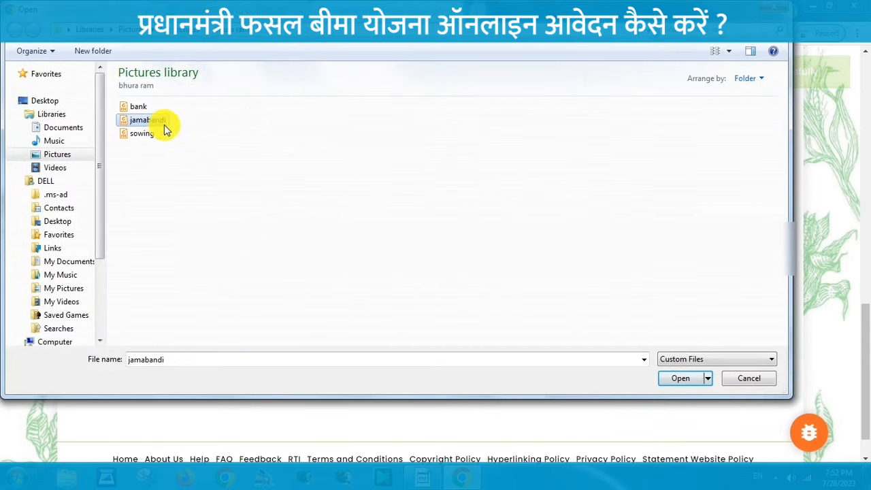
left_click(684, 379)
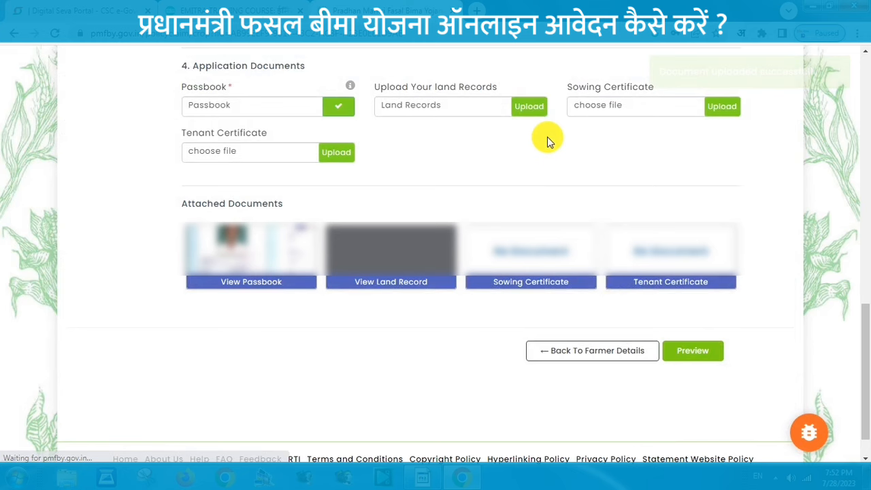
left_click(529, 106)
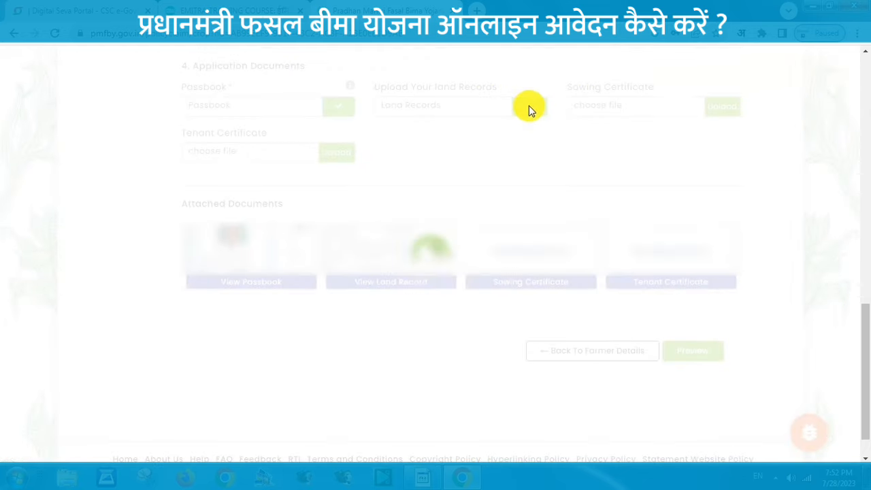
- Upload the file sowing as the sowing certificate
left_click_drag(568, 90, 638, 87)
left_click(602, 106)
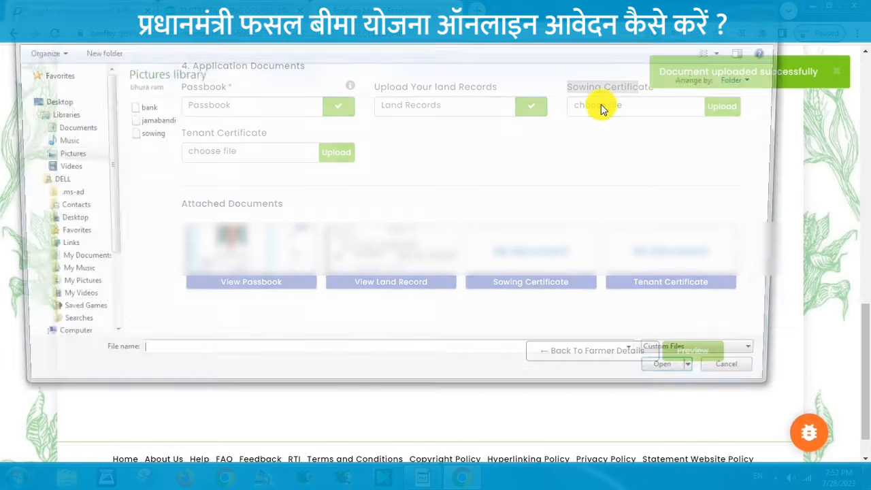
left_click(146, 133)
left_click(674, 378)
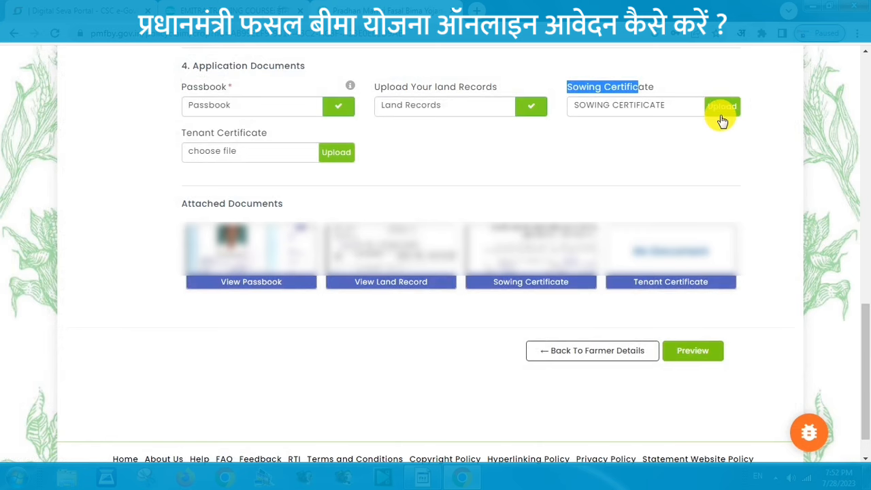
left_click(722, 107)
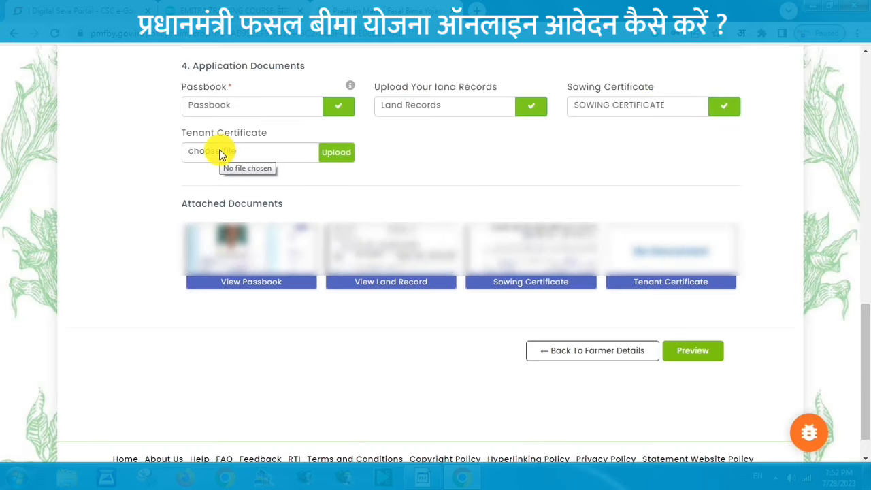
- Open the attached sowing certificate and examine the full document
left_click(548, 244)
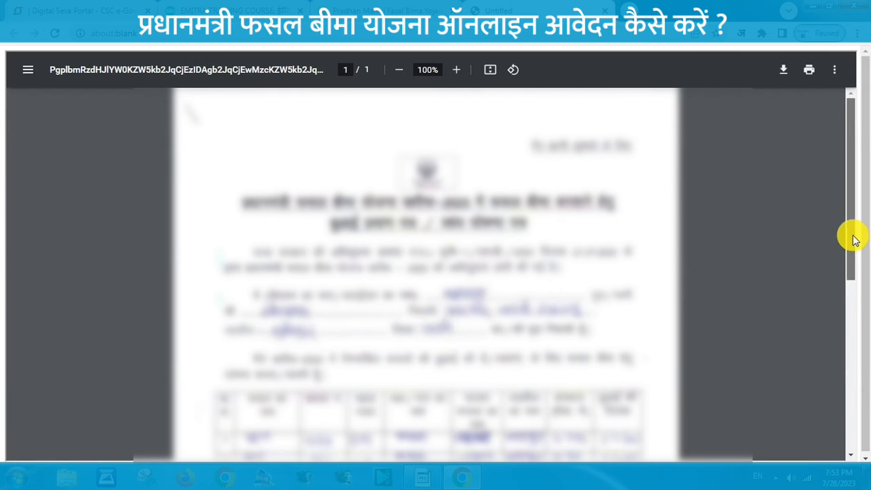
left_click_drag(855, 239, 813, 344)
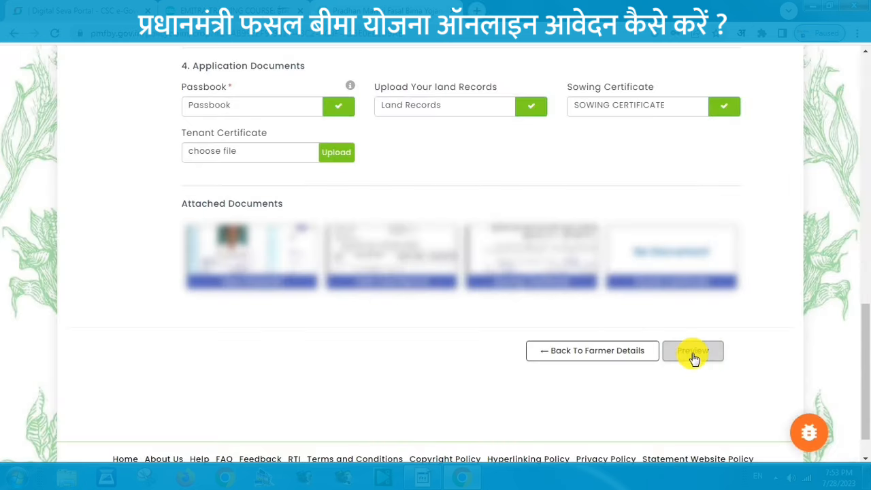
- Preview the application, review its bank, farmer, crop and document details, and submit it
left_click(693, 352)
left_click_drag(862, 331, 867, 225)
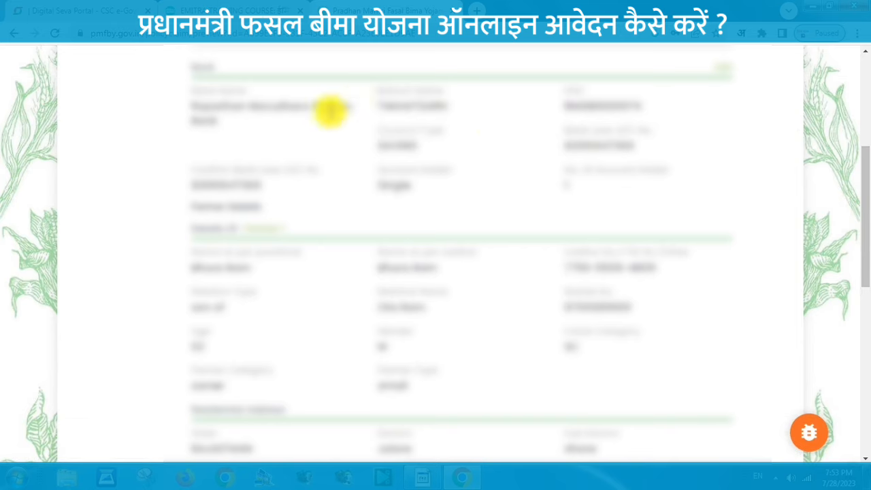
scroll(327, 116, "down", 5)
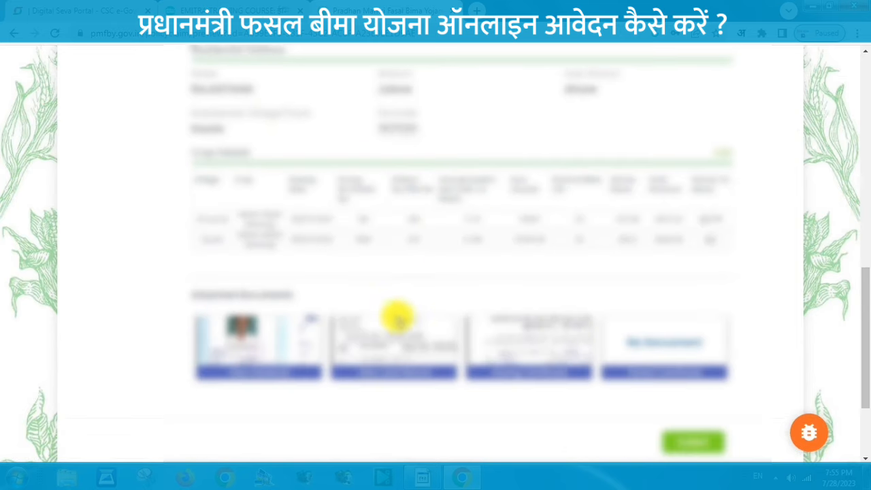
left_click(676, 443)
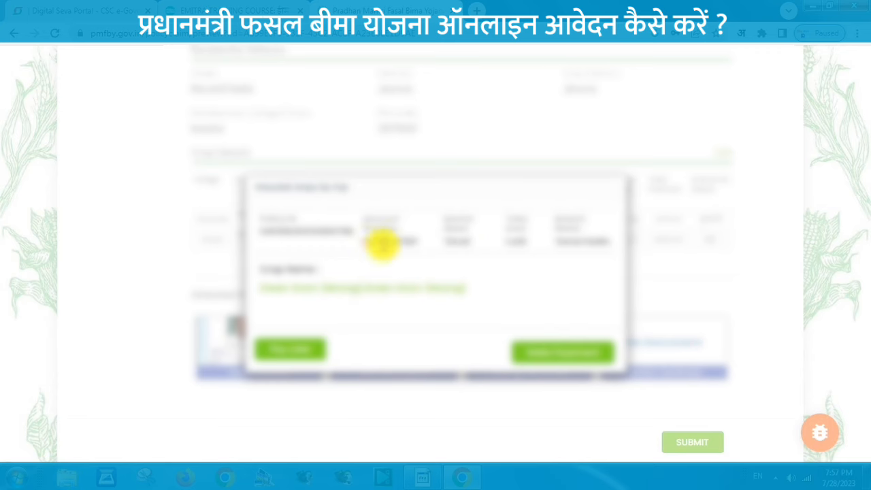
- Proceed to the premium payment by CSC wallet and validate the account password
left_click(560, 351)
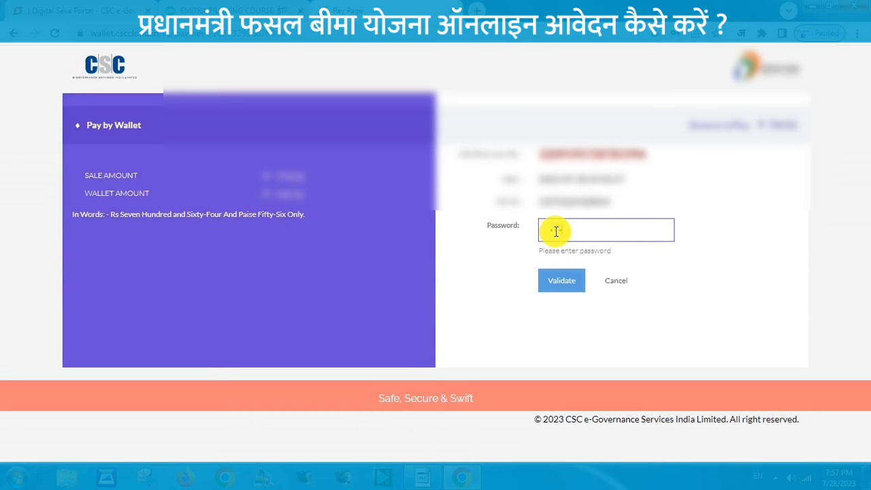
left_click(562, 282)
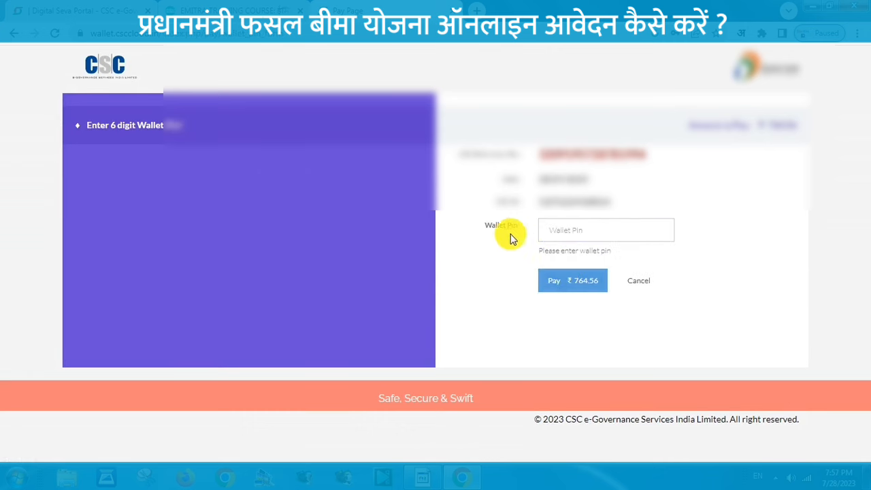